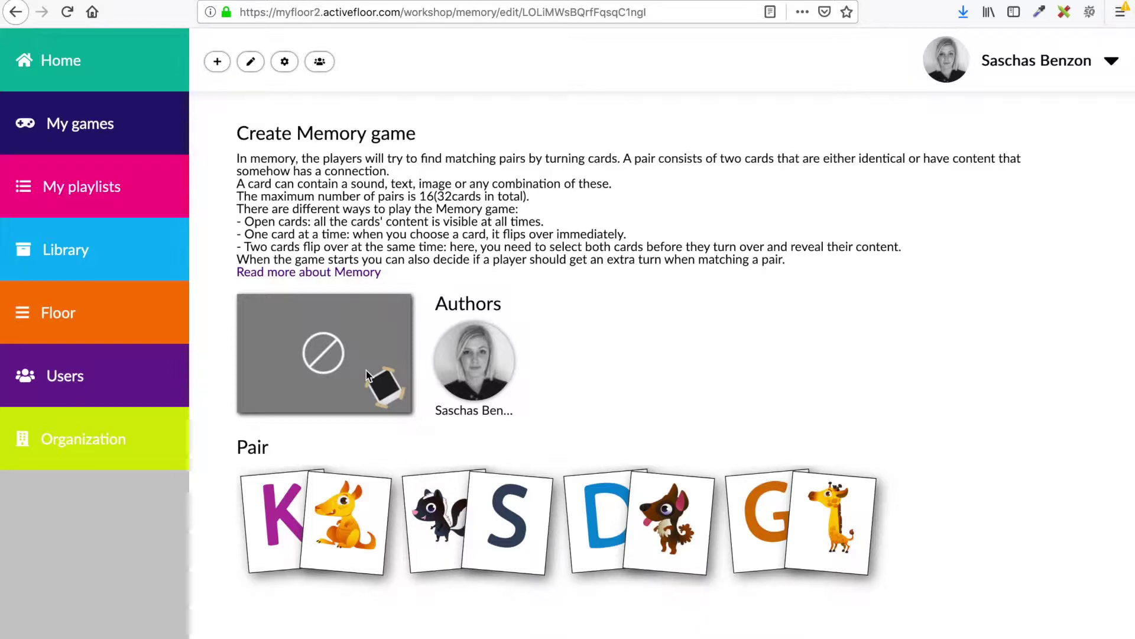
- Reopen the memory game from My games and open its title and icon settings
left_click(98, 138)
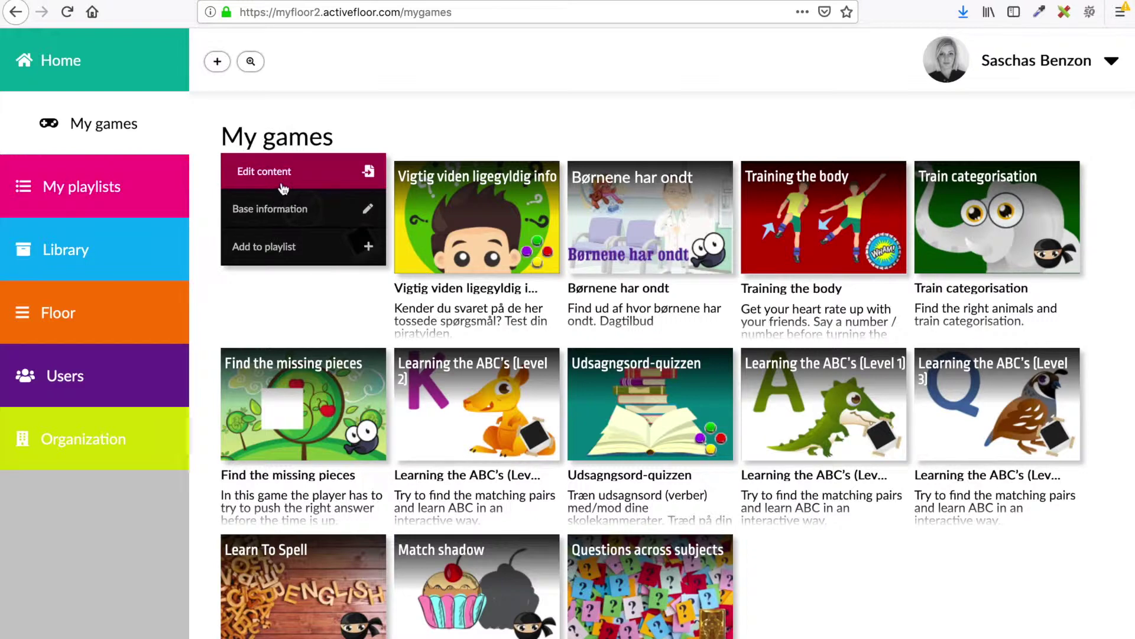
left_click(284, 187)
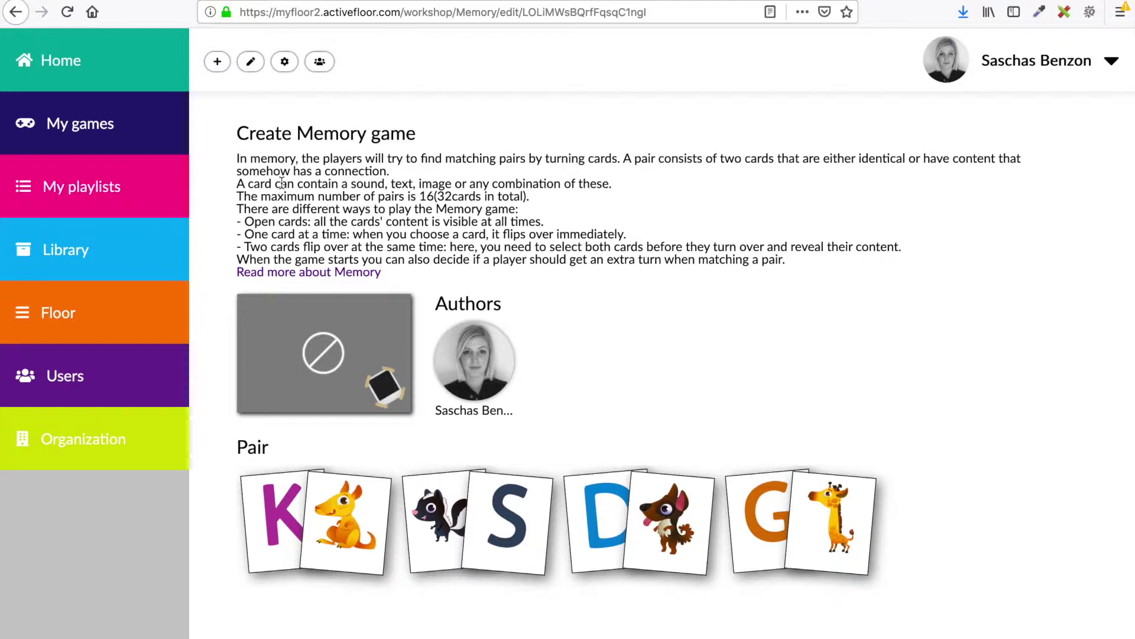
left_click(252, 63)
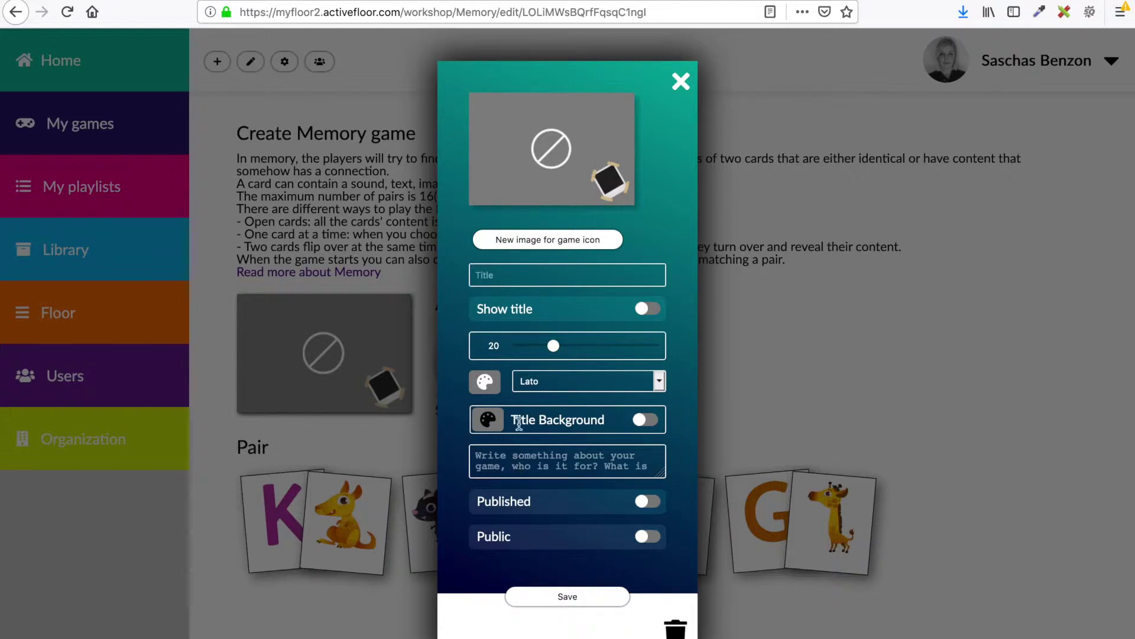
- Upload the I–L alphabet animals picture as the new game icon image
left_click(553, 244)
left_click(544, 154)
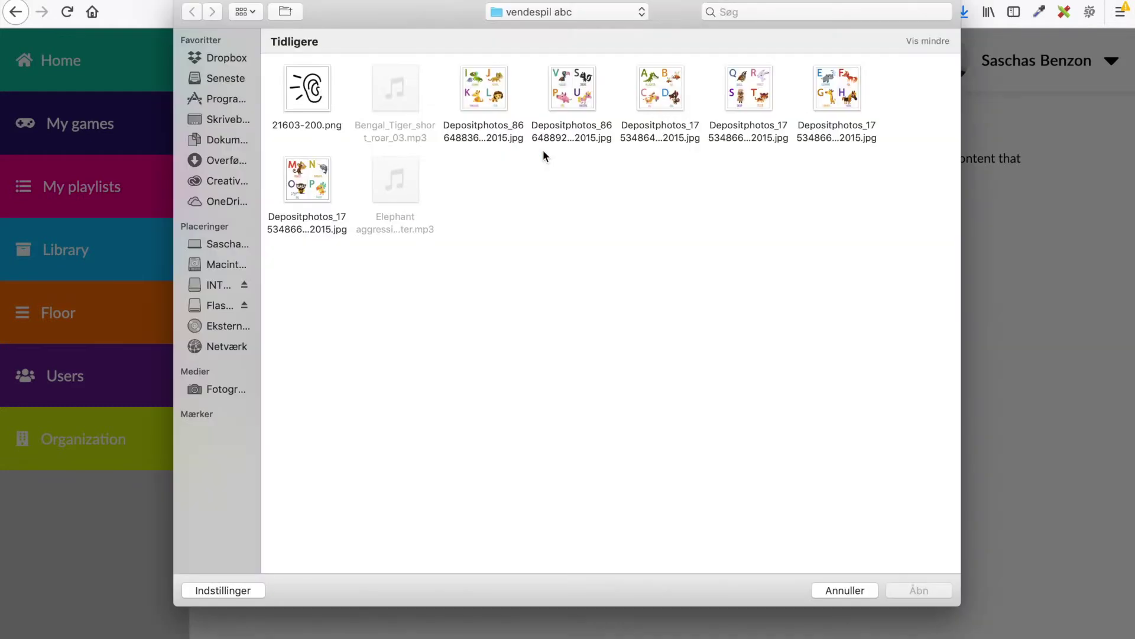
double_click(488, 98)
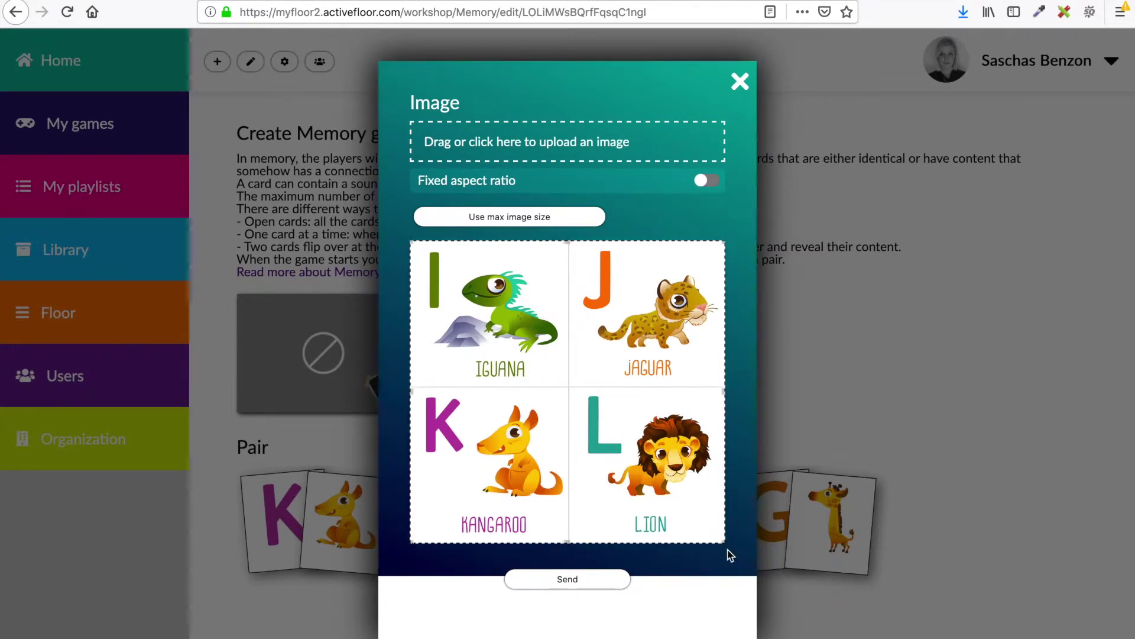
- Crop the alphabet picture to just the K kangaroo card and apply it as the icon
left_click_drag(725, 542, 559, 482)
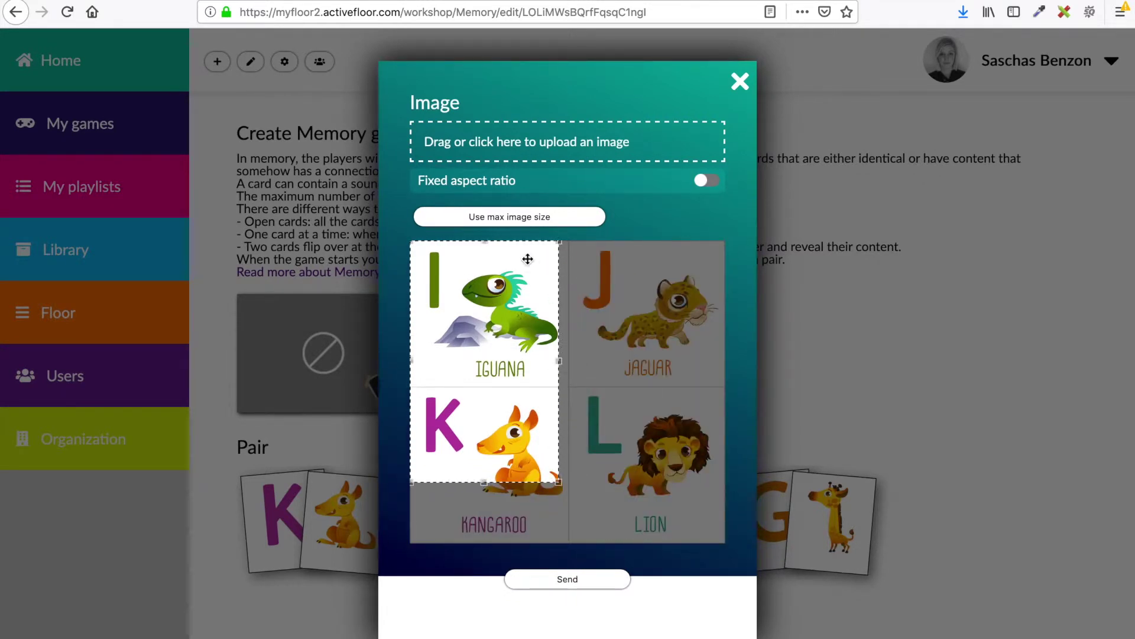
left_click_drag(485, 242, 485, 390)
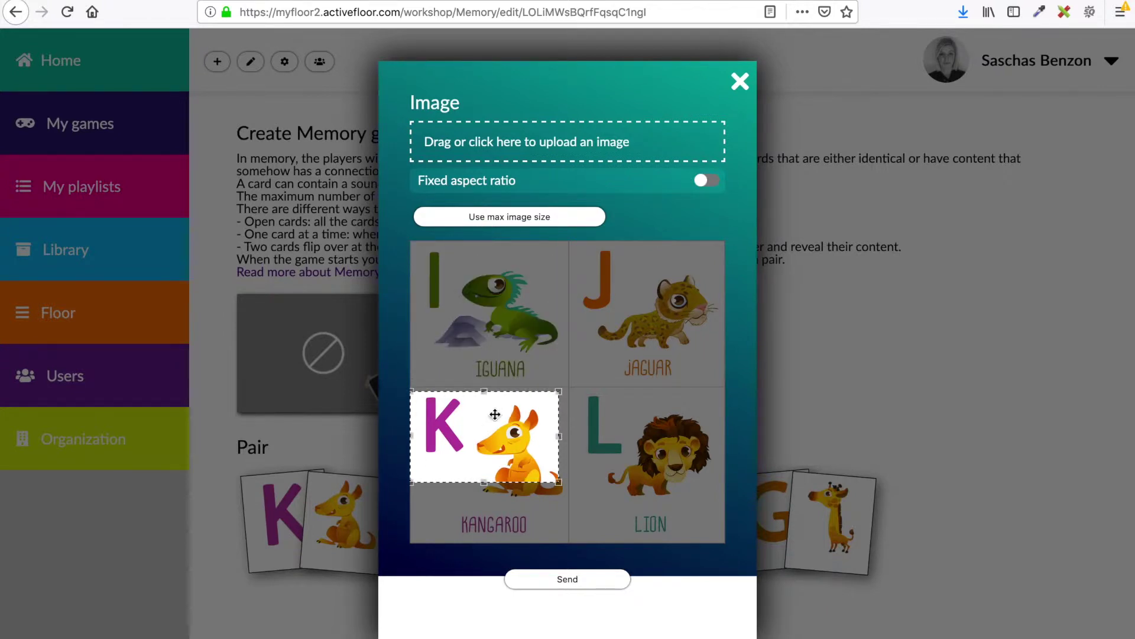
left_click_drag(487, 500, 486, 501)
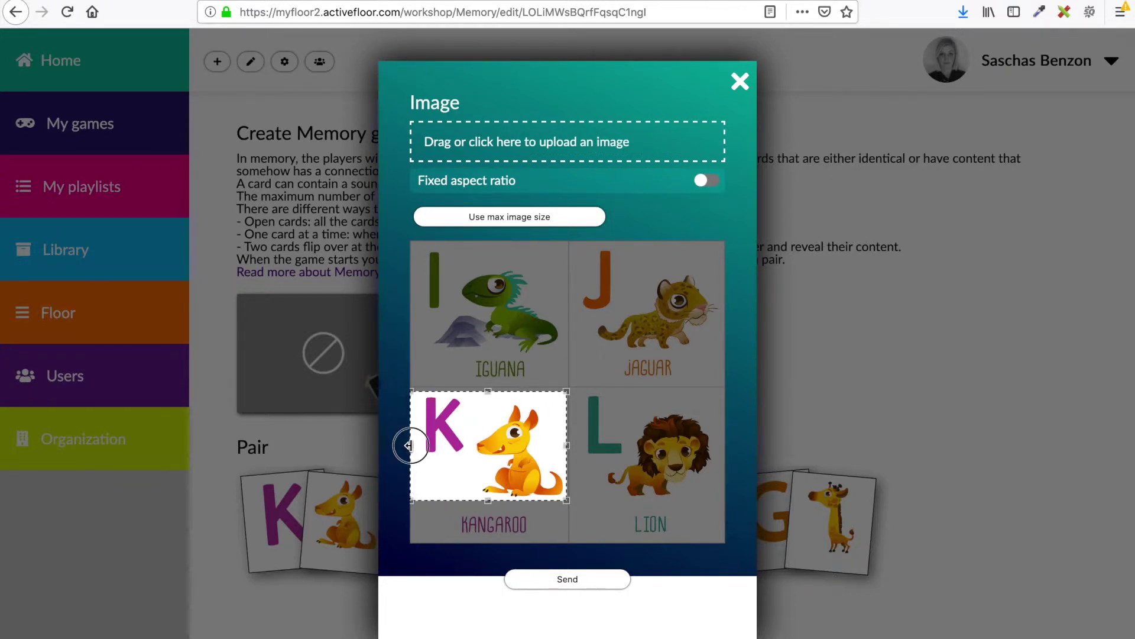
left_click_drag(420, 444, 422, 445)
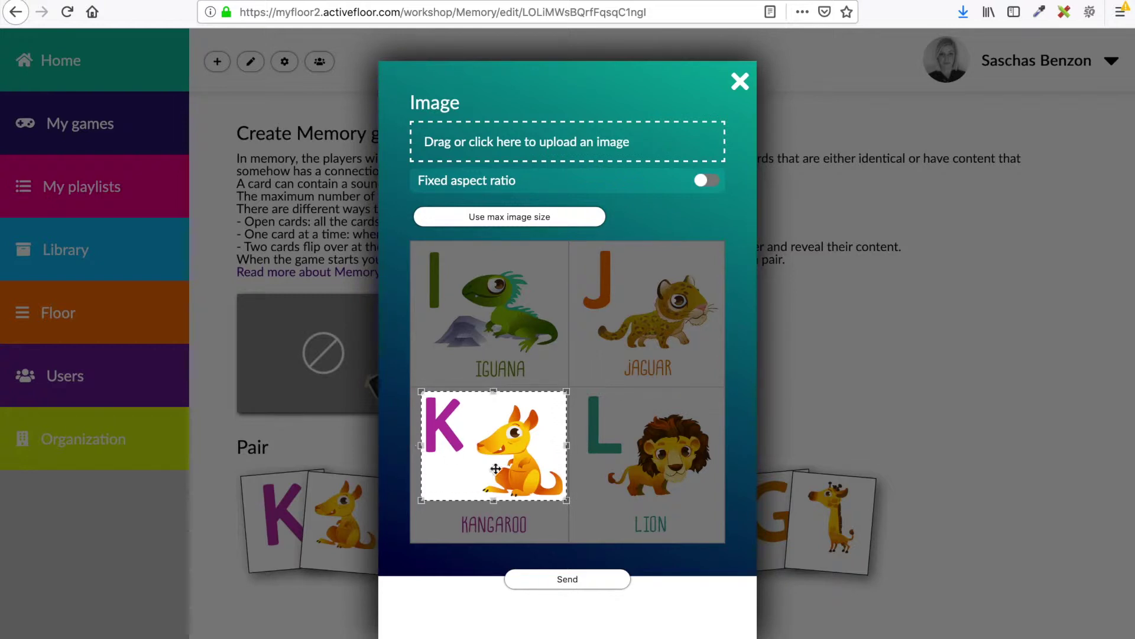
left_click(580, 579)
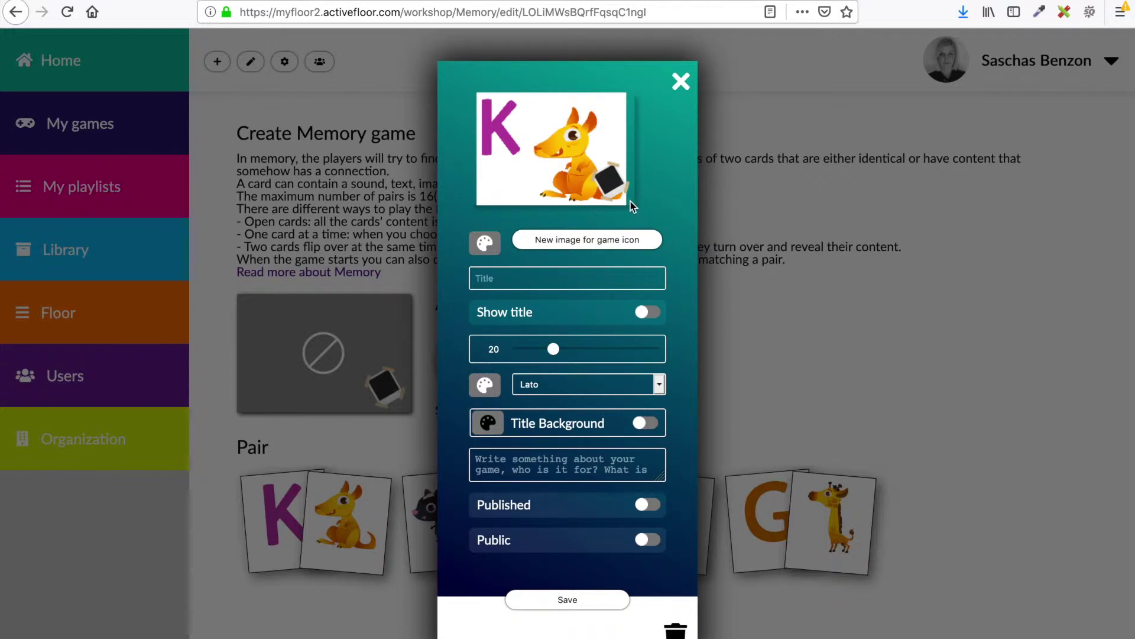
left_click(484, 243)
left_click_drag(511, 270, 495, 257)
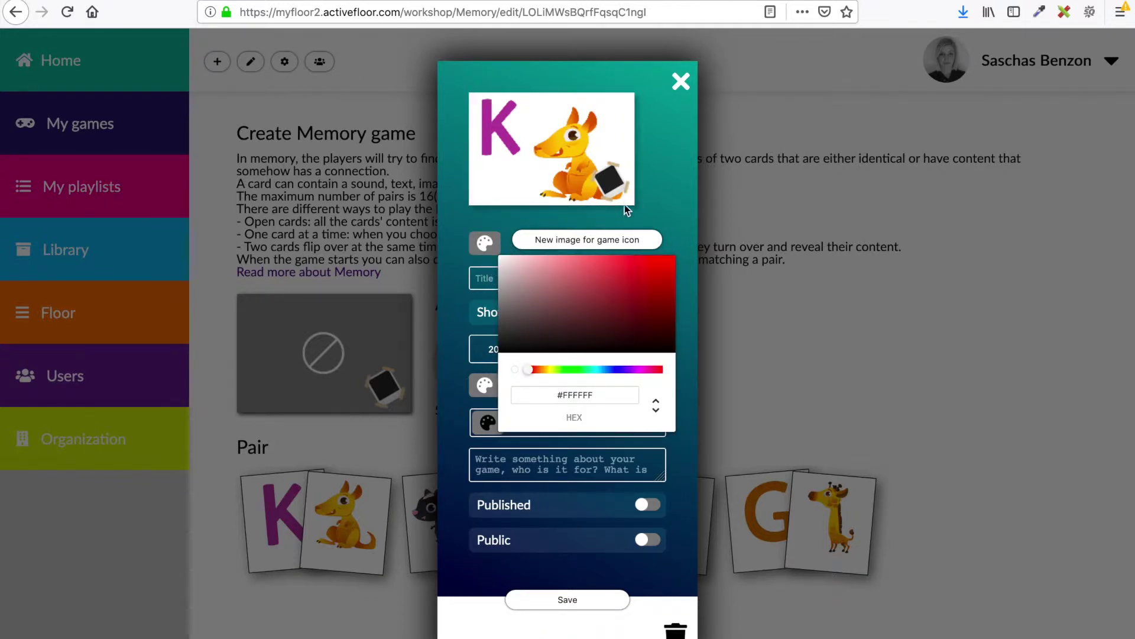
left_click(642, 208)
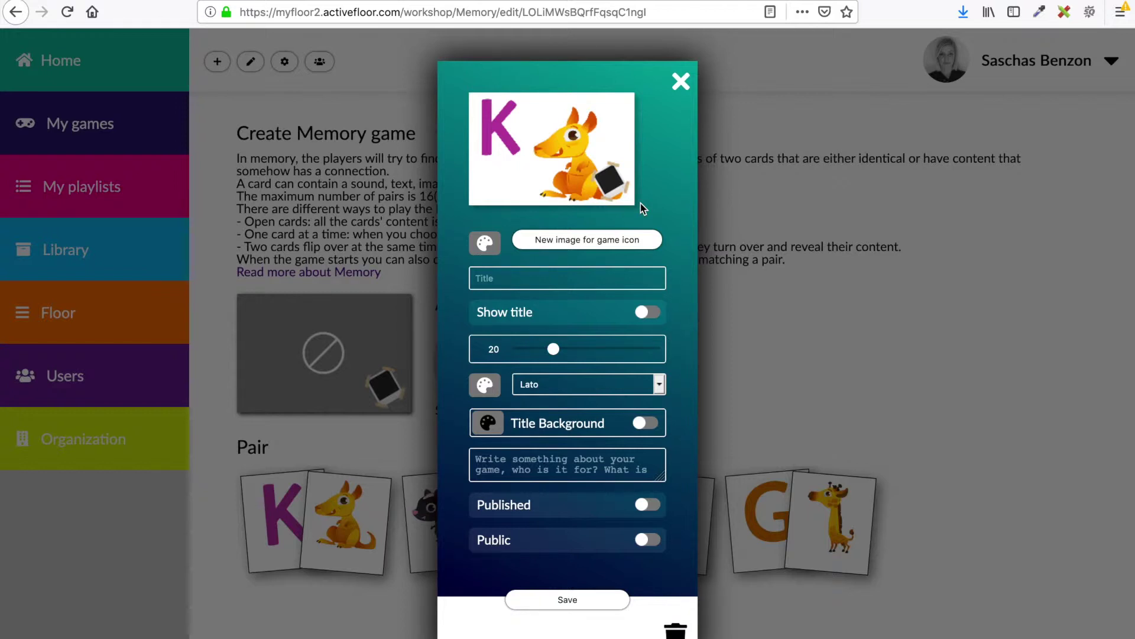
left_click(611, 241)
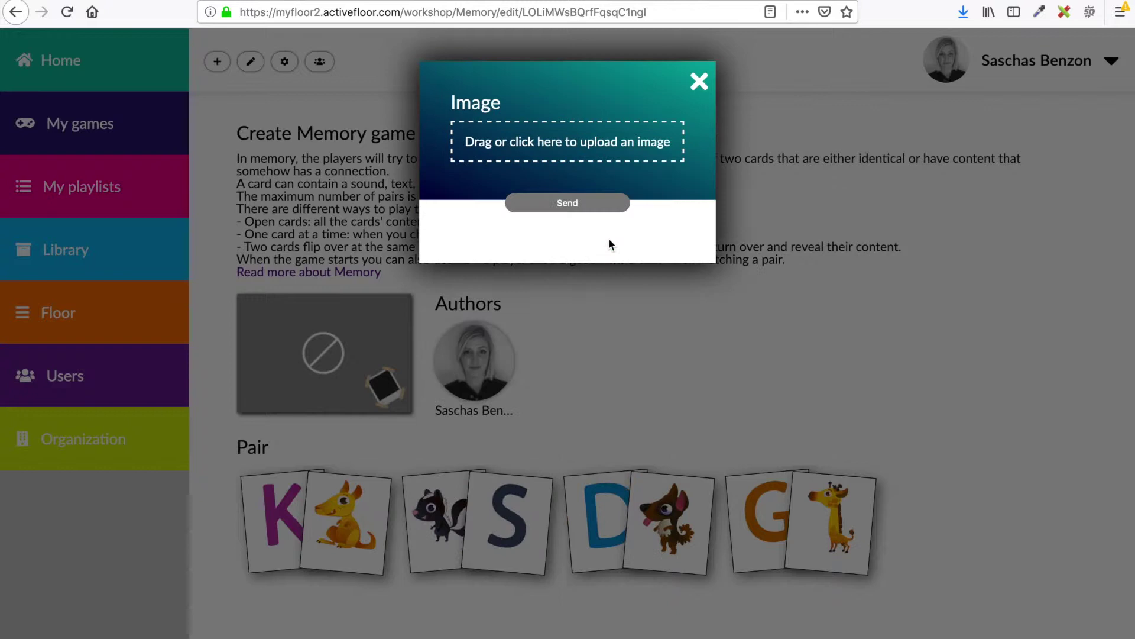
- Re-upload the alphabet picture, crop it to the kangaroo card at a fixed aspect ratio, and apply it
left_click(562, 148)
double_click(496, 90)
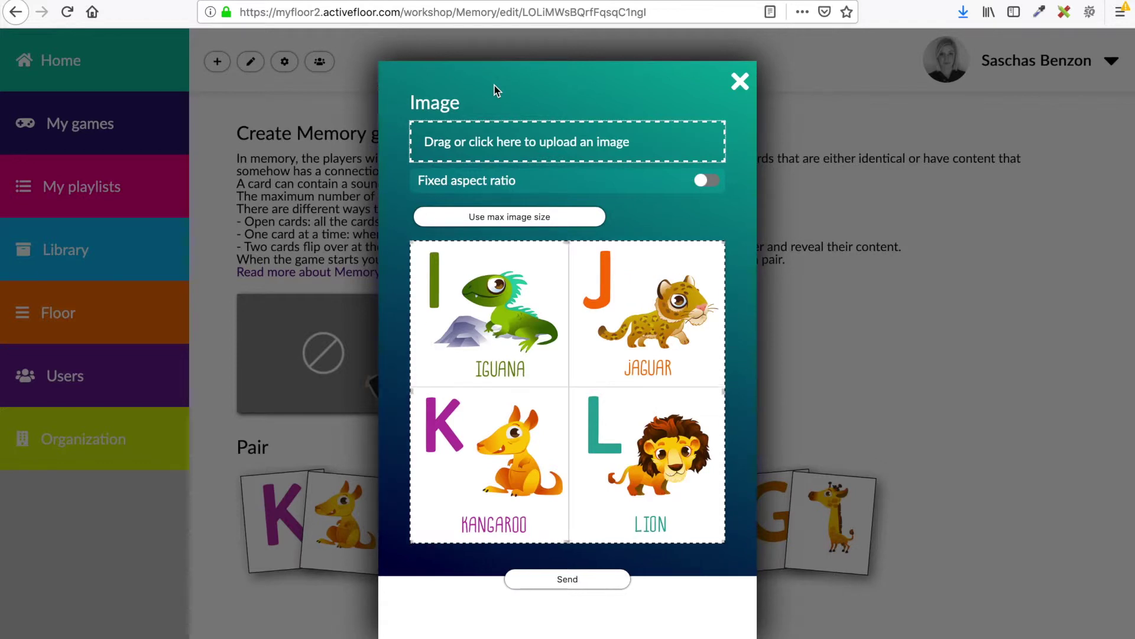
left_click(711, 185)
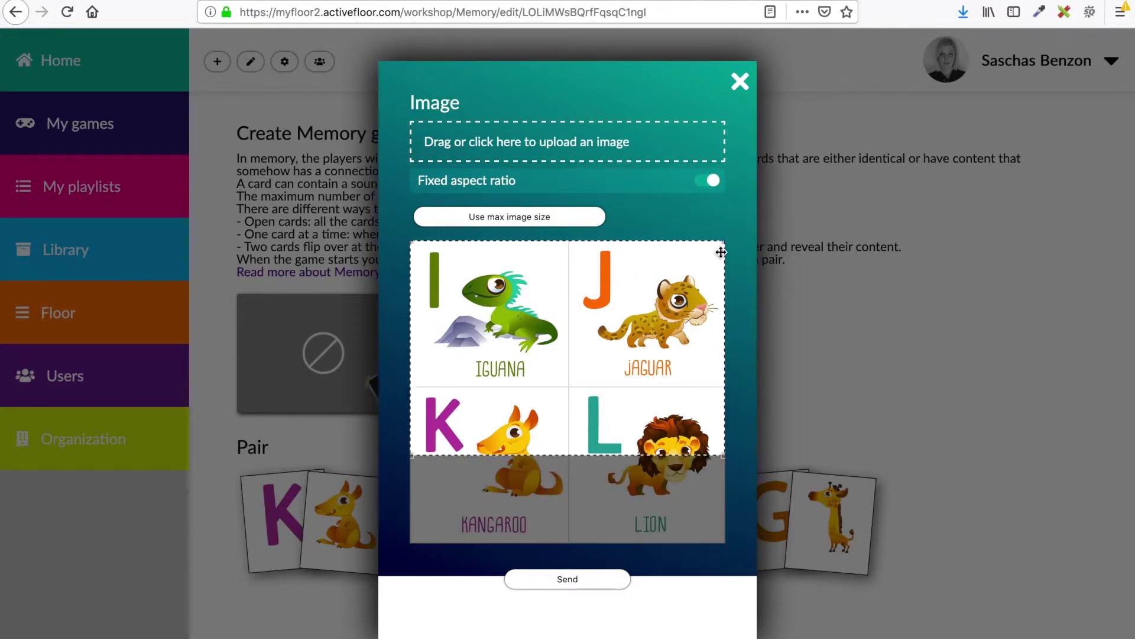
left_click_drag(723, 243, 567, 327)
left_click_drag(547, 371, 545, 421)
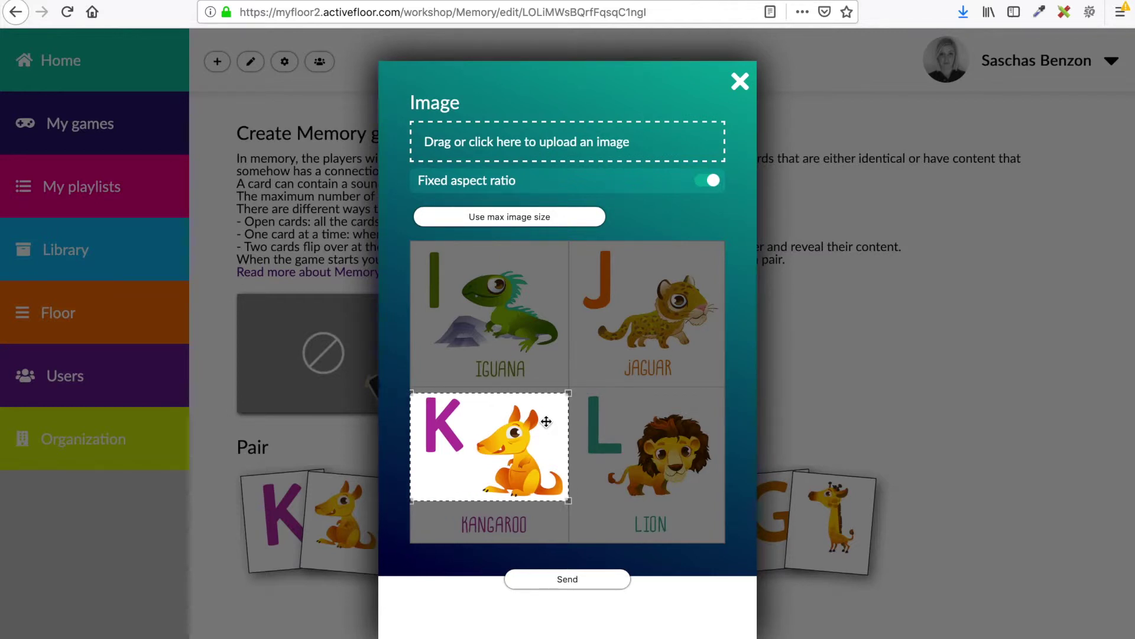
left_click(568, 579)
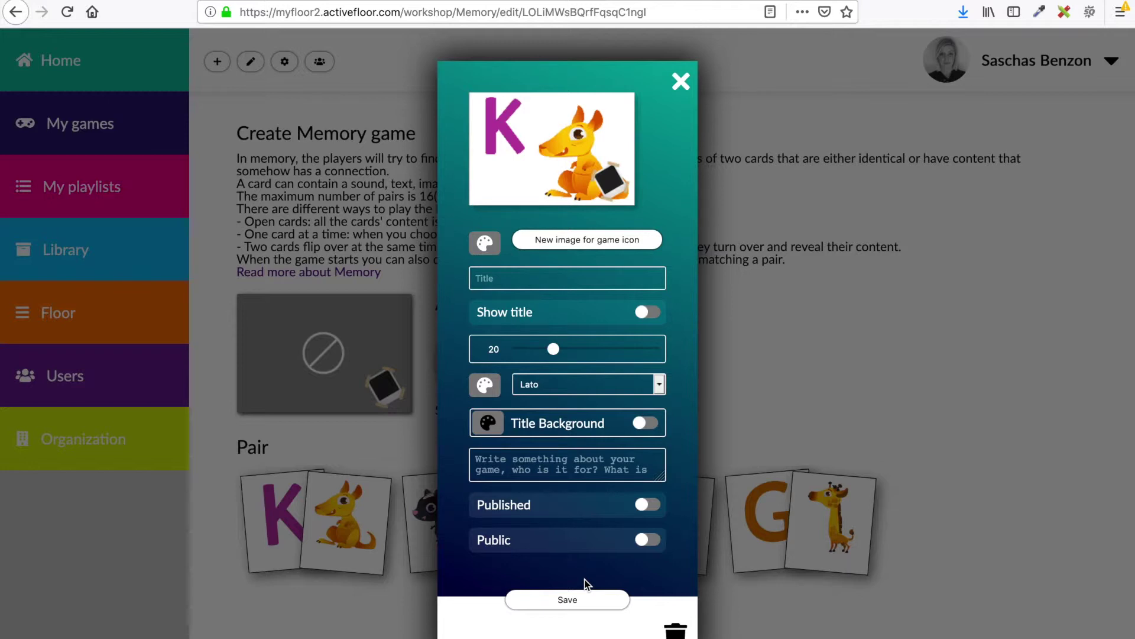
- Enter the title 'Learning the ABC's' and turn on Show title for the icon
left_click(481, 284)
type("Learning the ABC's")
left_click(650, 312)
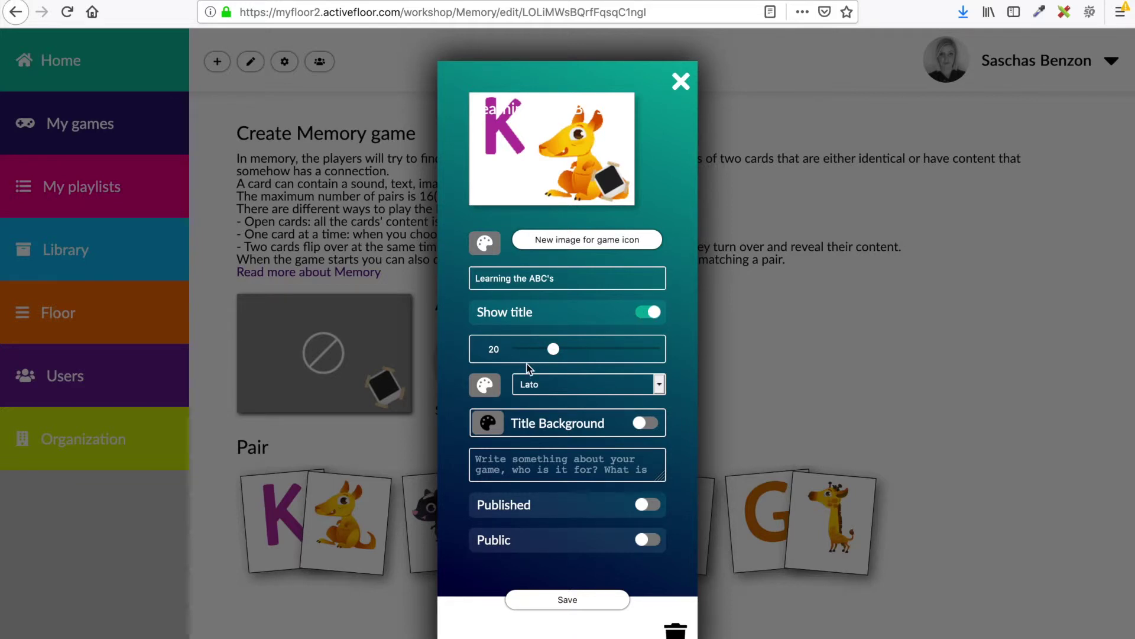
left_click(488, 385)
- Make the icon title red, size 22, in Cabin Sketch font with Title Background on
left_click_drag(567, 414, 623, 408)
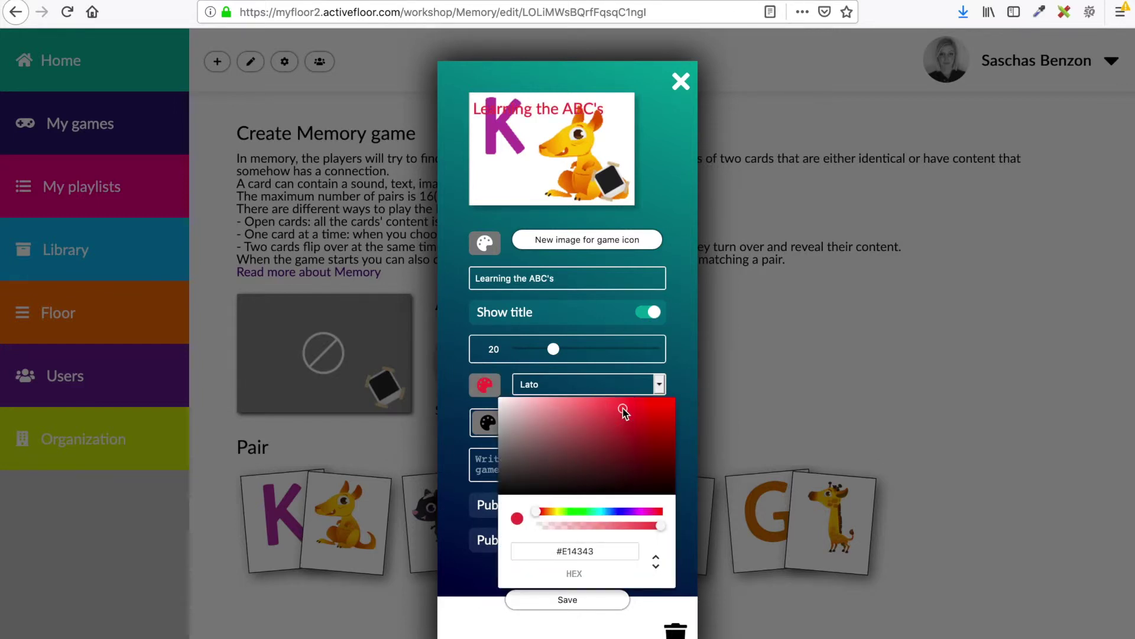
left_click(554, 349)
mouse_move(571, 354)
left_mouse_down()
mouse_move(553, 351)
mouse_move(571, 357)
left_mouse_up()
left_click(595, 385)
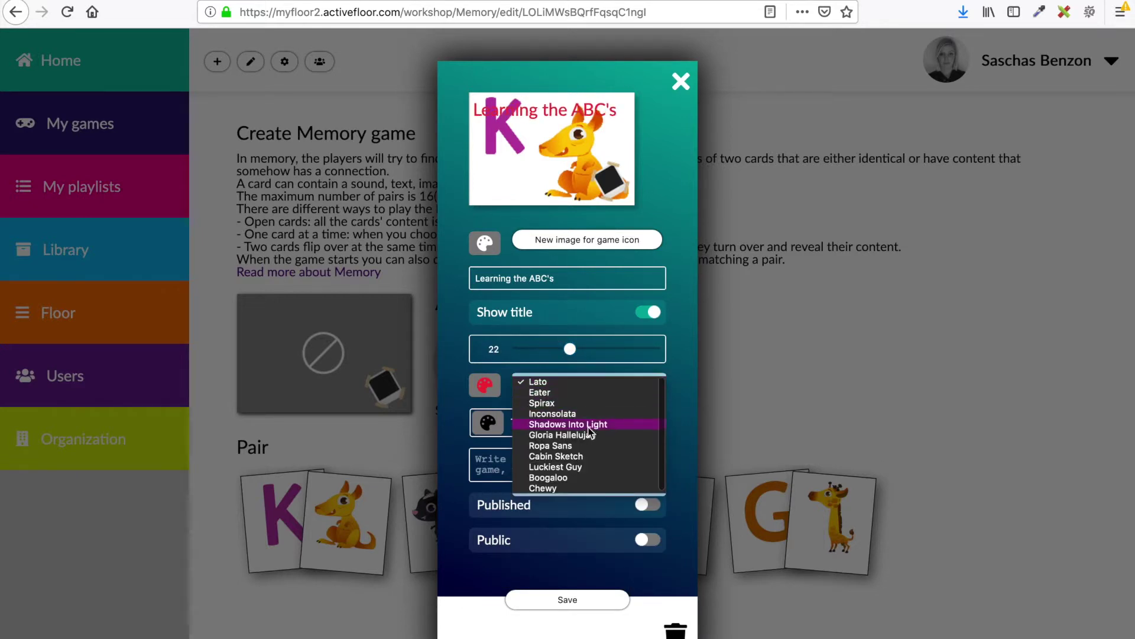
left_click(588, 456)
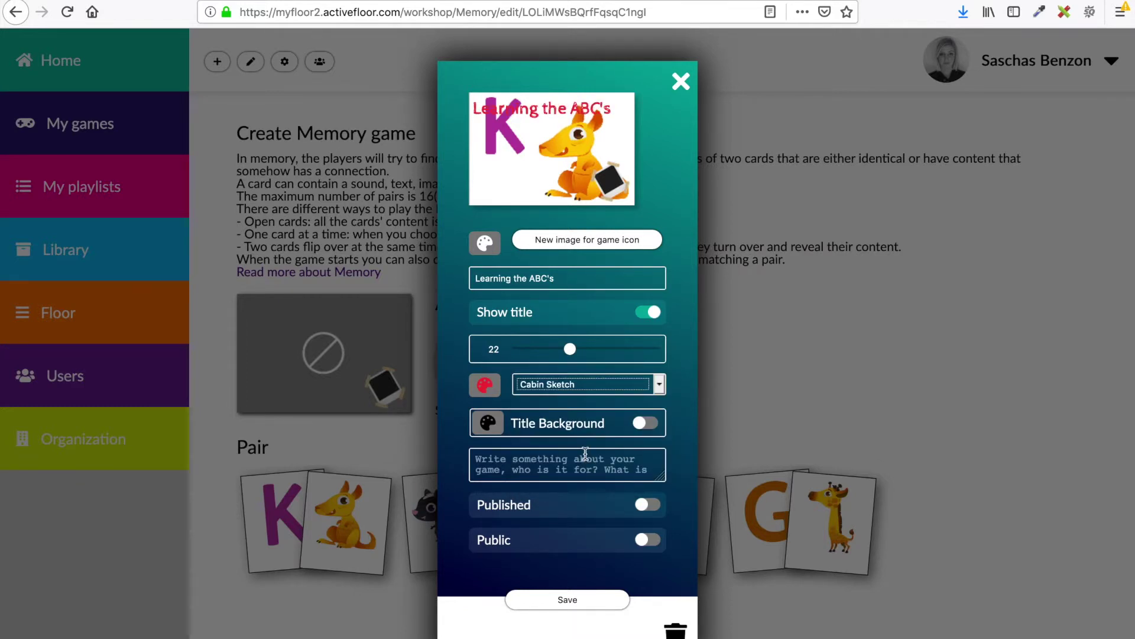
left_click(649, 423)
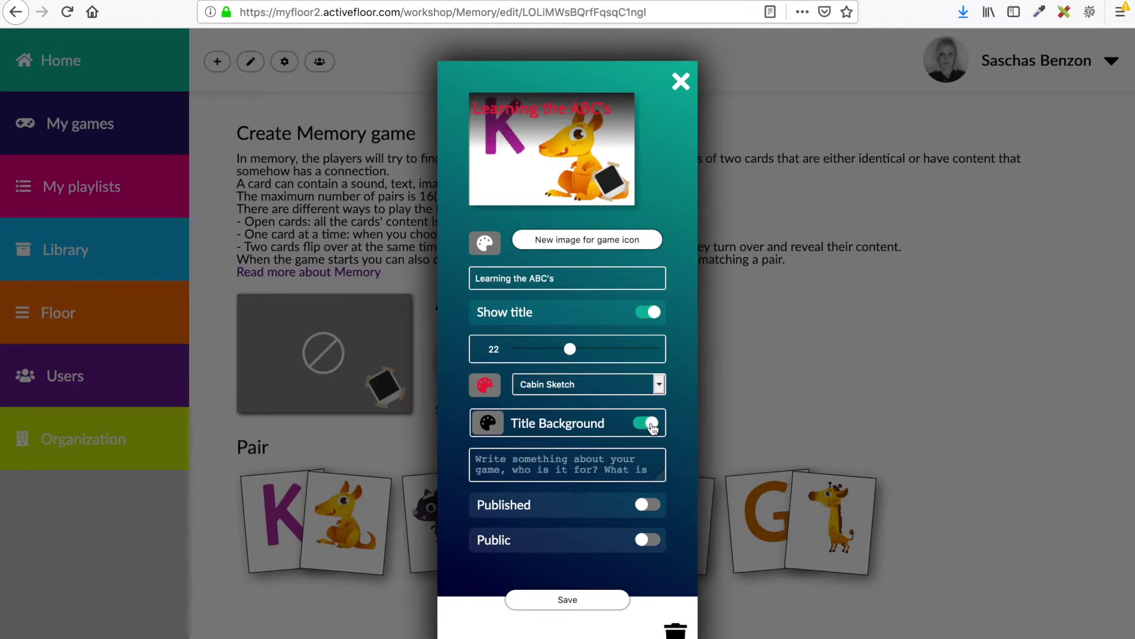
left_click(482, 388)
- Change the icon title colour to white
left_click_drag(515, 411, 499, 397)
left_click(466, 382)
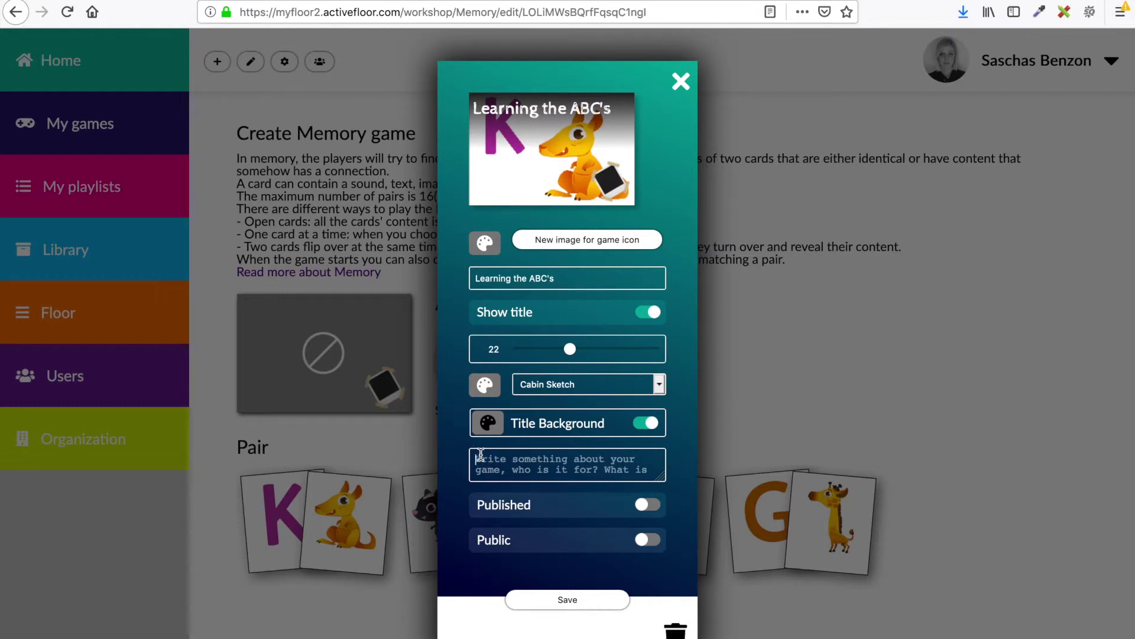
- Enter the description 'Find the matching pairs and learn the ABC in an interactive way', then 'Level: Primary school' below
type("Fin")
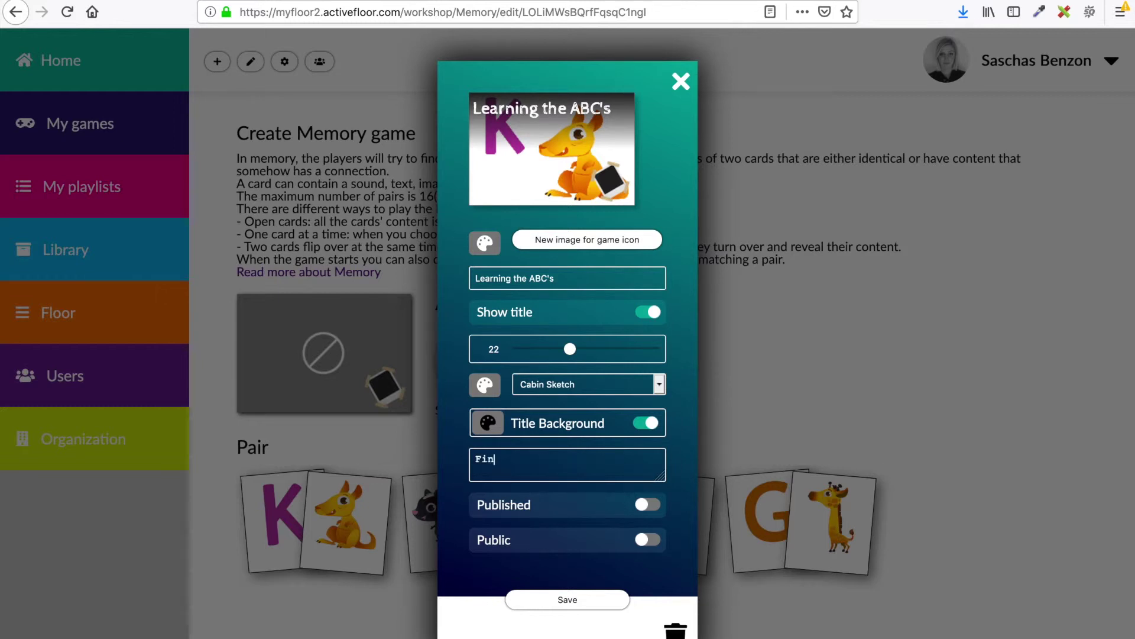
type("d the matching pai")
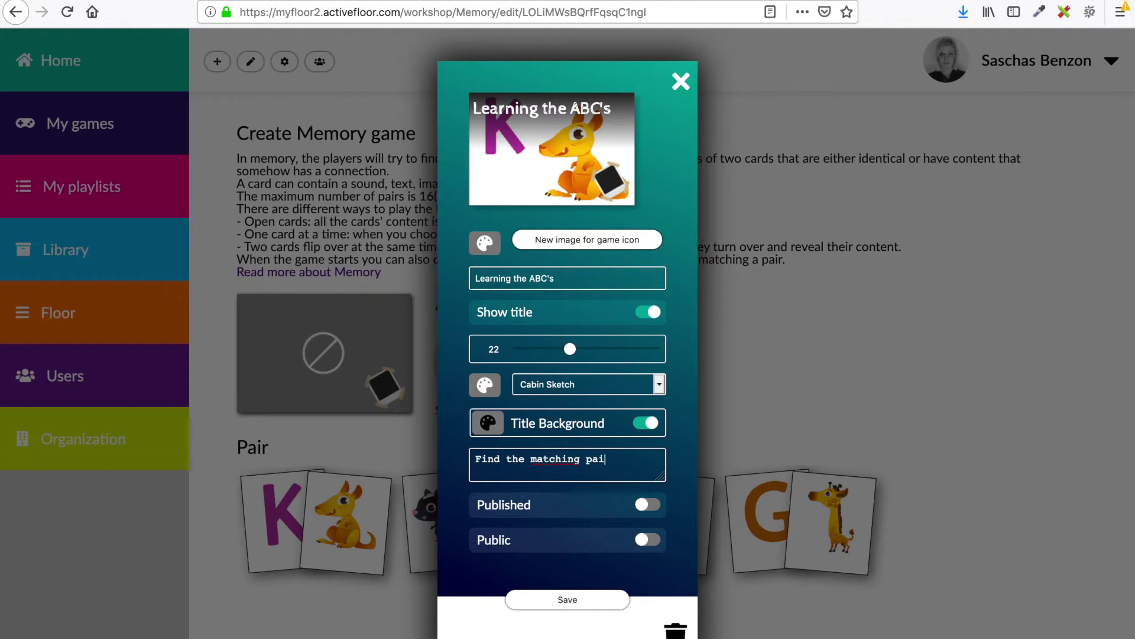
type("rs and learn the ABC")
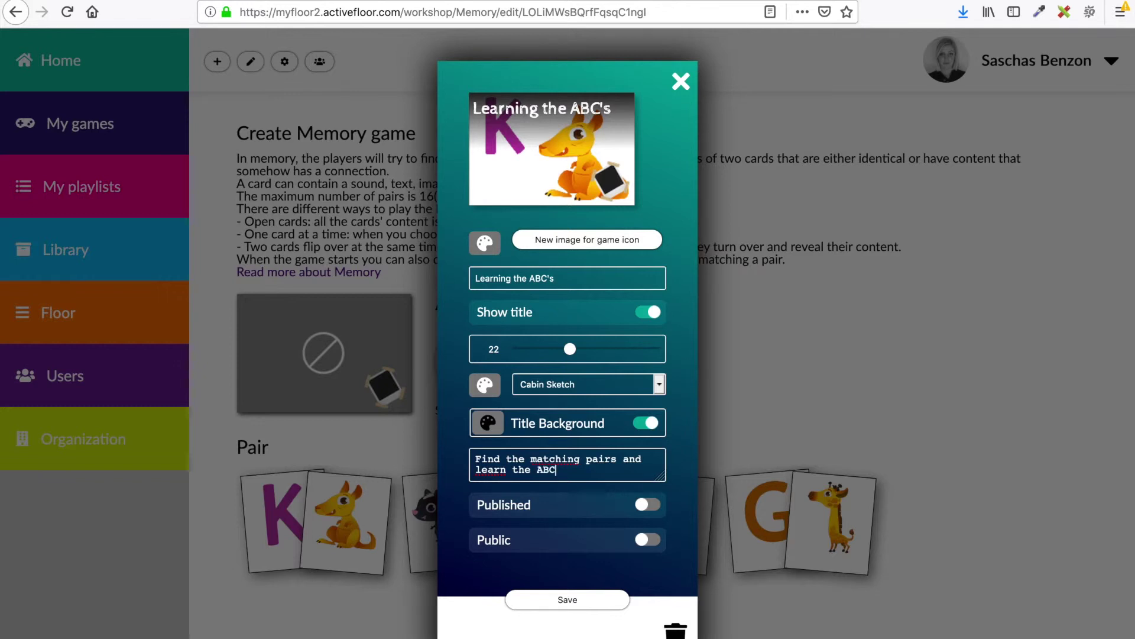
type(" in an interactive")
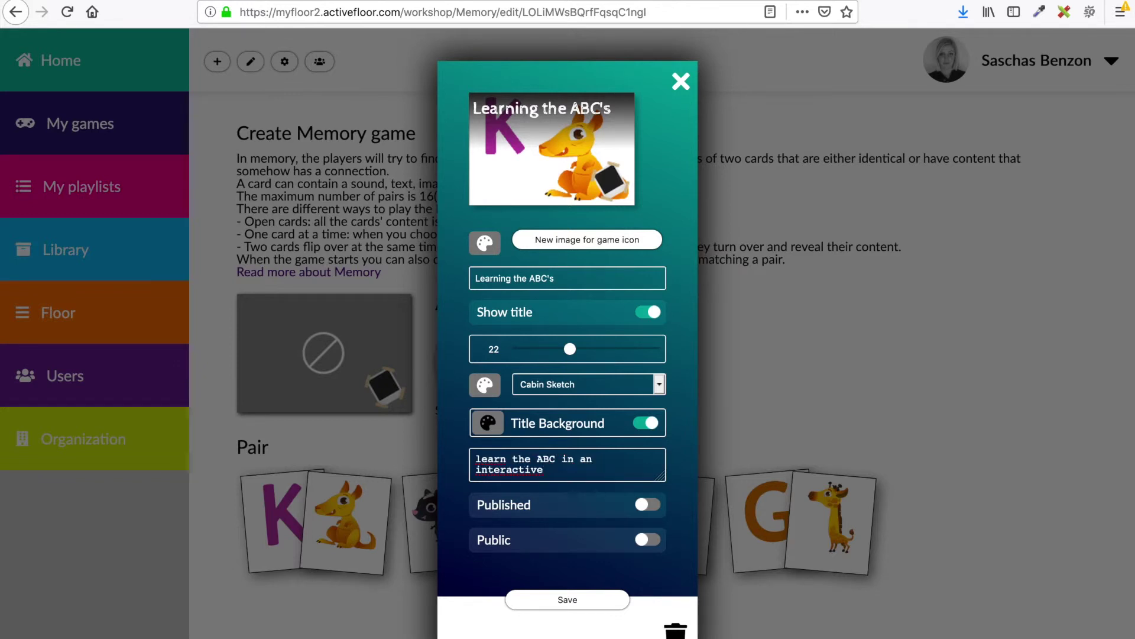
type(" way")
key("Return")
key("Return")
type("Level: Pri")
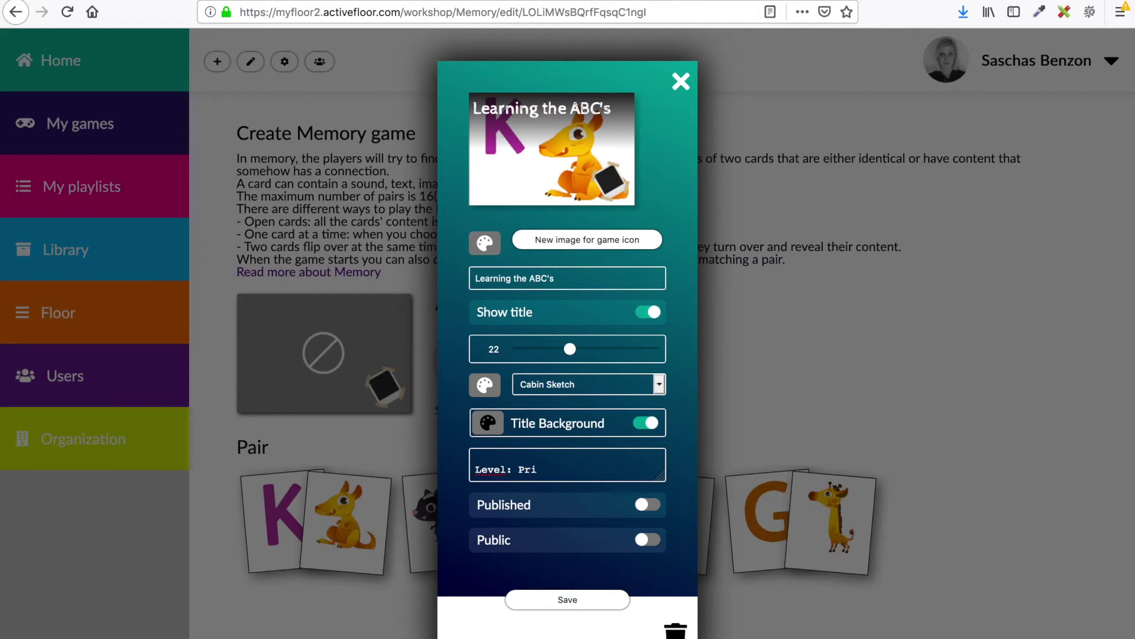
type("mary school")
- Switch the memory game's Published and Public toggles on
left_click(647, 506)
left_click(653, 541)
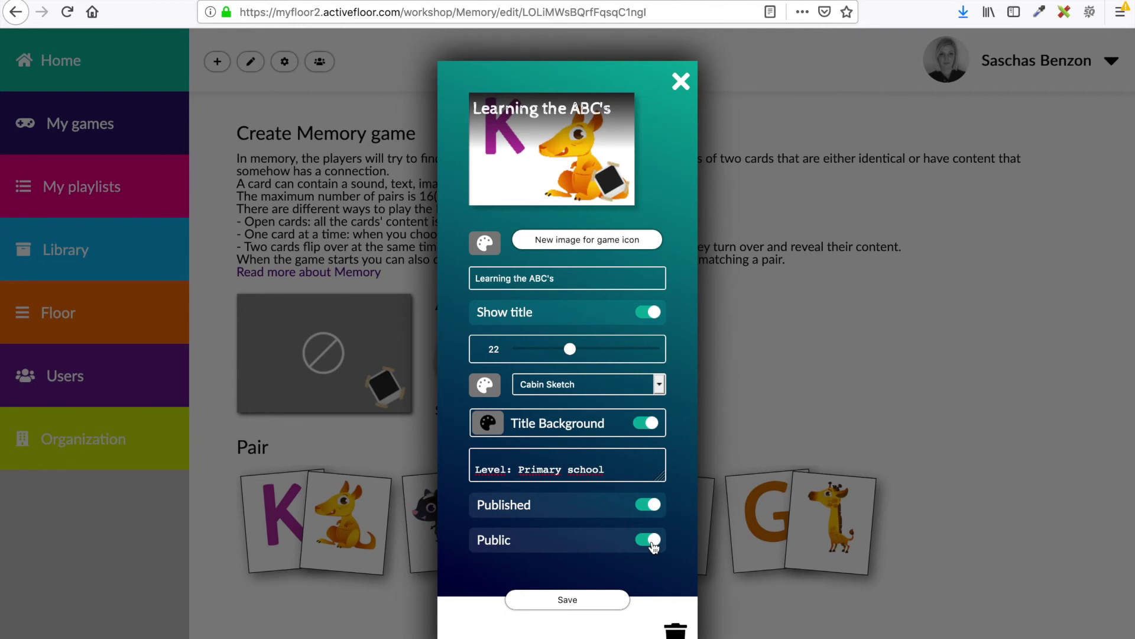
- Save the memory game's settings
left_click(599, 604)
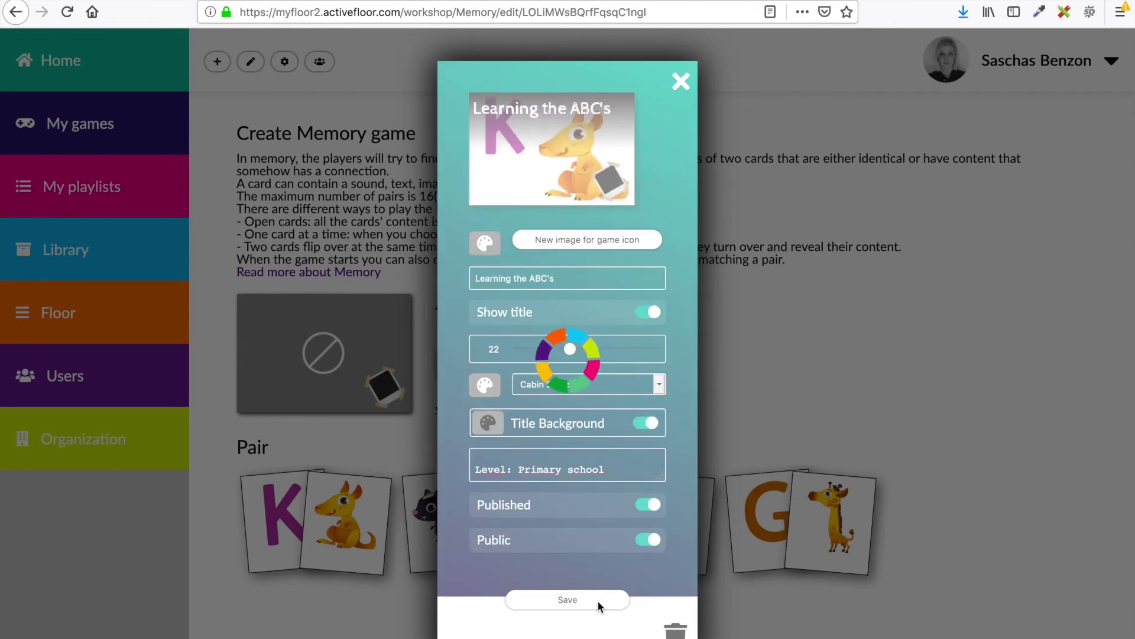